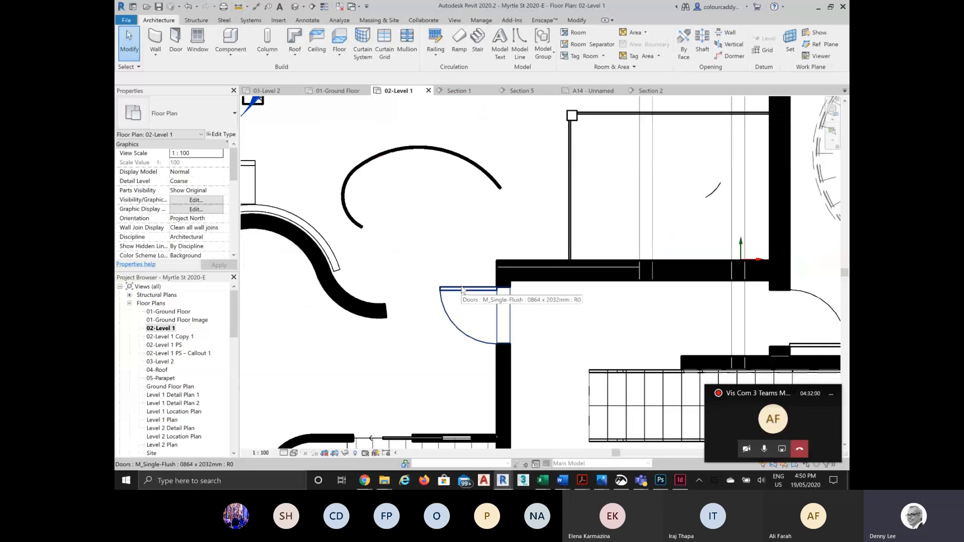
- Place a perspective camera in the hallway of the 02-Level 1 plan, aimed through the single-flush door towards the curved wall
{"action": "left_click", "coordinate": [304, 7]}
{"action": "left_click", "coordinate": [308, 30]}
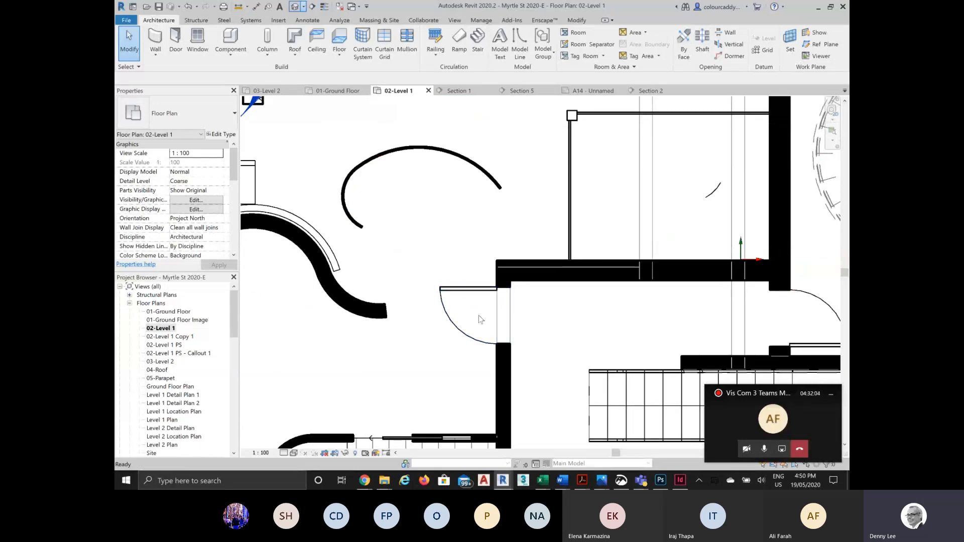
{"action": "left_click", "coordinate": [556, 334]}
{"action": "scroll", "coordinate": [407, 274], "scroll_direction": "down", "scroll_amount": 1}
{"action": "middle_click_drag", "start_coordinate": [404, 274], "coordinate": [523, 291]}
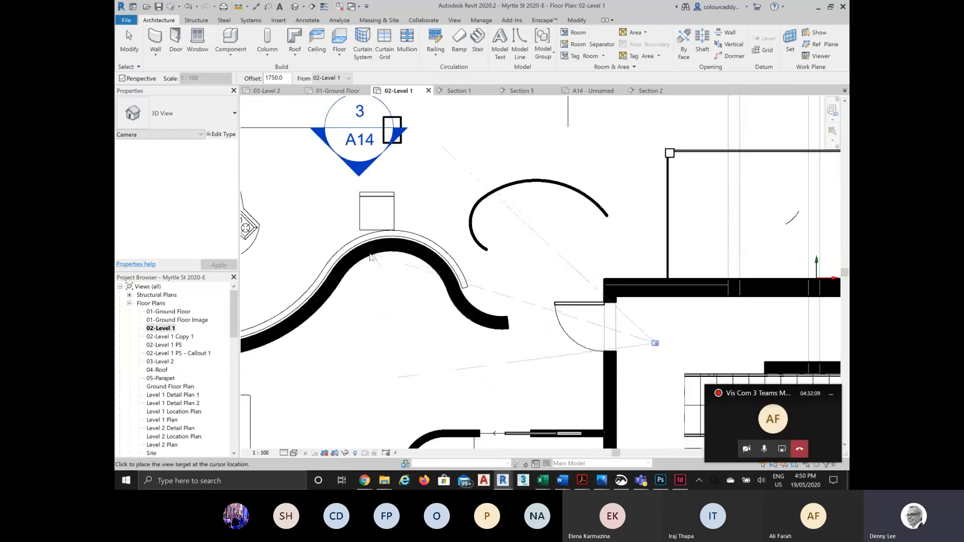
{"action": "scroll", "coordinate": [368, 253], "scroll_direction": "down", "scroll_amount": 2}
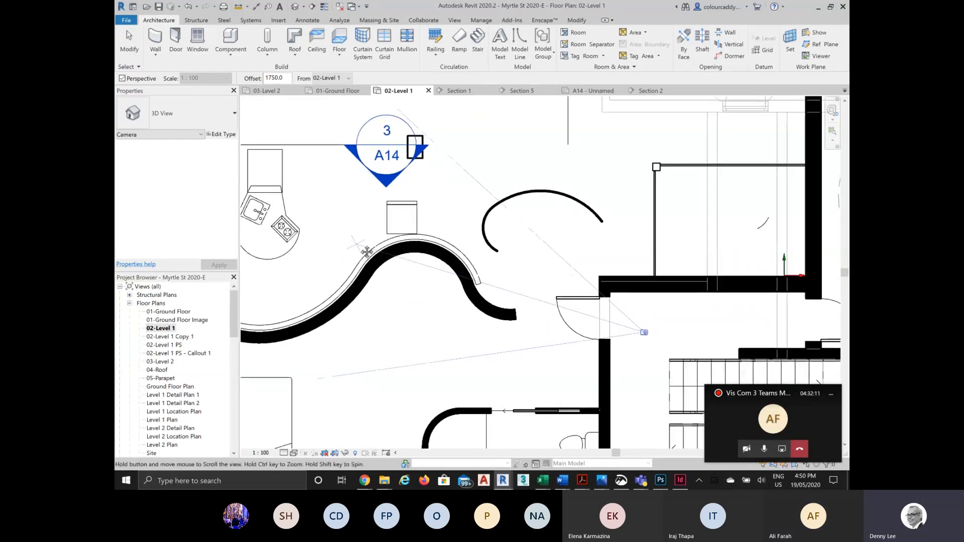
{"action": "left_click", "coordinate": [336, 247]}
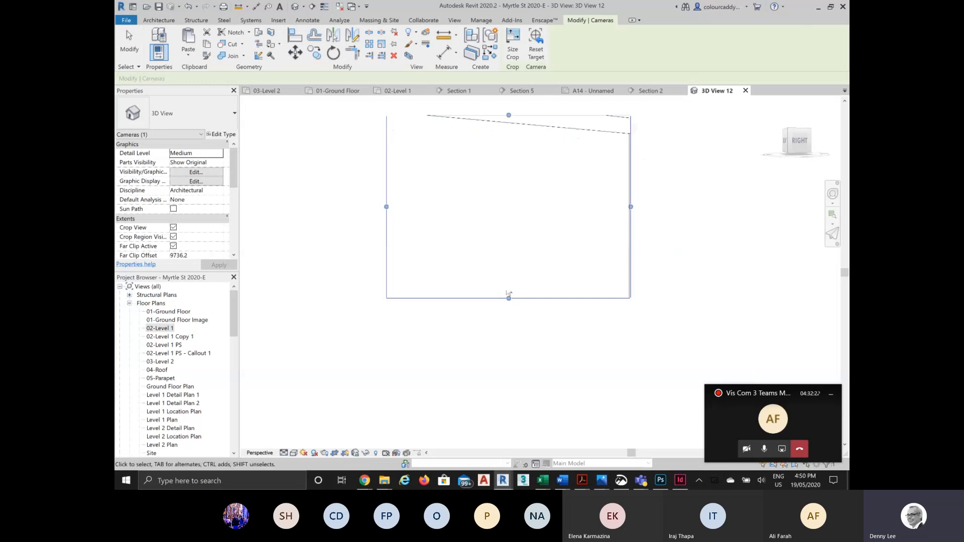
- Reshape the camera view's crop region into a tall frame extending above the door head and past both jambs
{"action": "scroll", "coordinate": [505, 284], "scroll_direction": "down", "scroll_amount": 3}
{"action": "left_click_drag", "start_coordinate": [505, 289], "coordinate": [505, 386]}
{"action": "left_click_drag", "start_coordinate": [557, 298], "coordinate": [579, 300]}
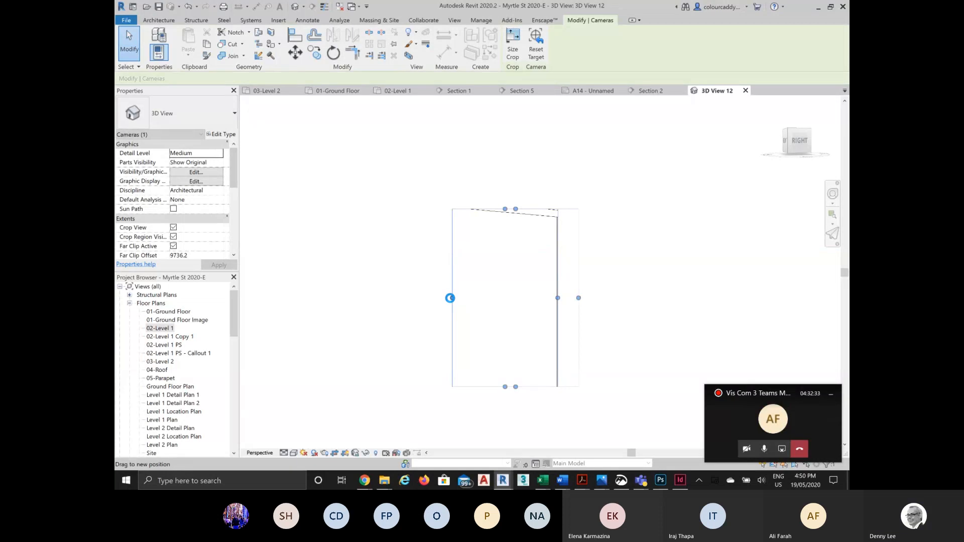
{"action": "left_click_drag", "start_coordinate": [450, 298], "coordinate": [428, 298]}
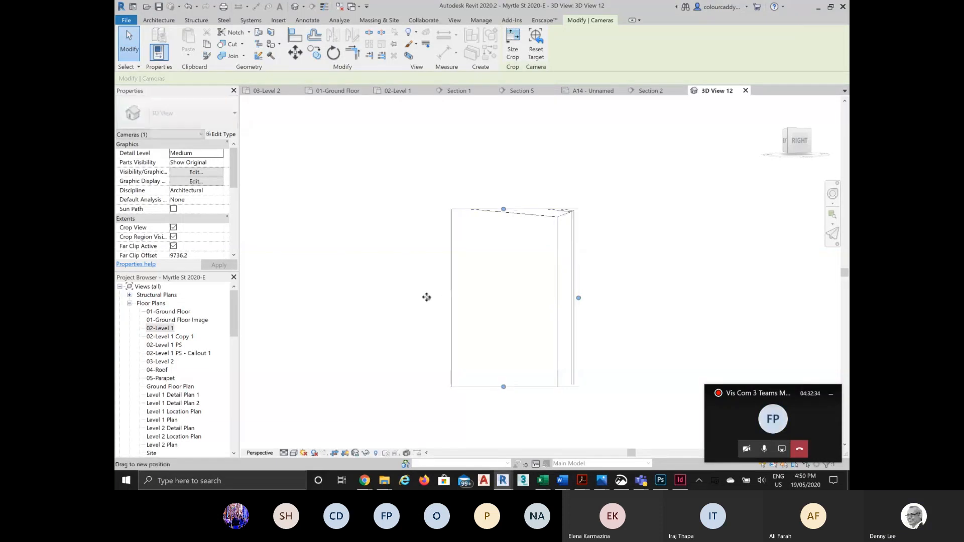
{"action": "left_click_drag", "start_coordinate": [503, 209], "coordinate": [504, 172]}
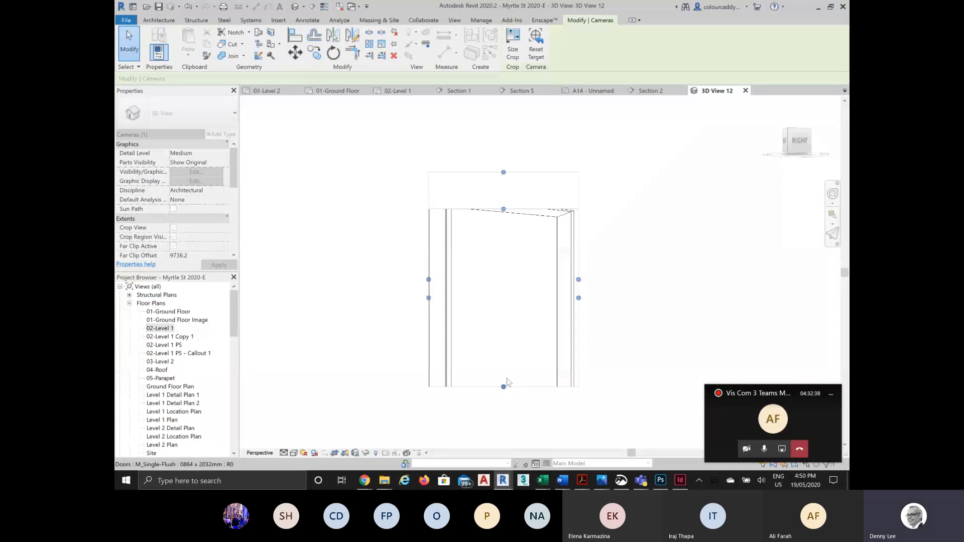
{"action": "left_click_drag", "start_coordinate": [504, 389], "coordinate": [503, 439]}
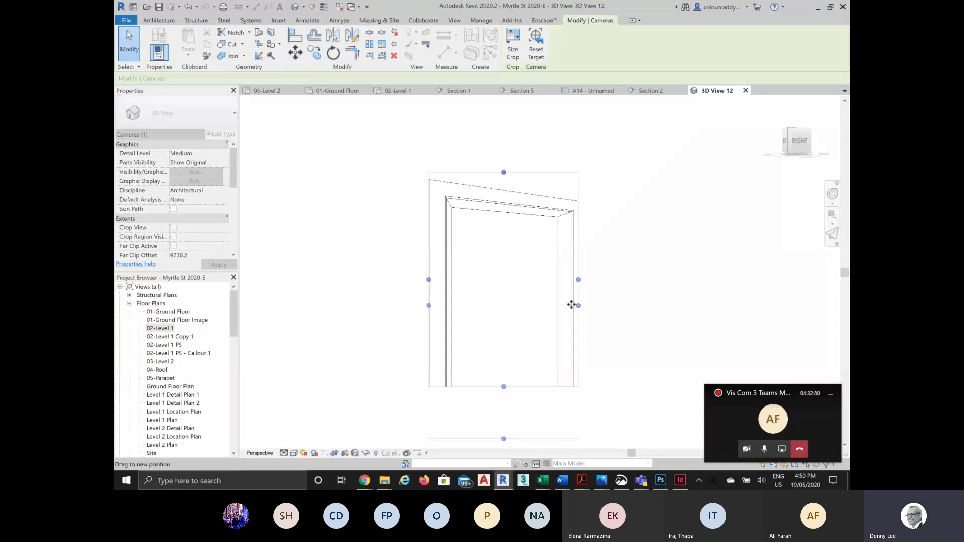
- Extend the crop region down to include the floor and widen it slightly on both sides of the doorway
{"action": "left_click_drag", "start_coordinate": [579, 306], "coordinate": [594, 307]}
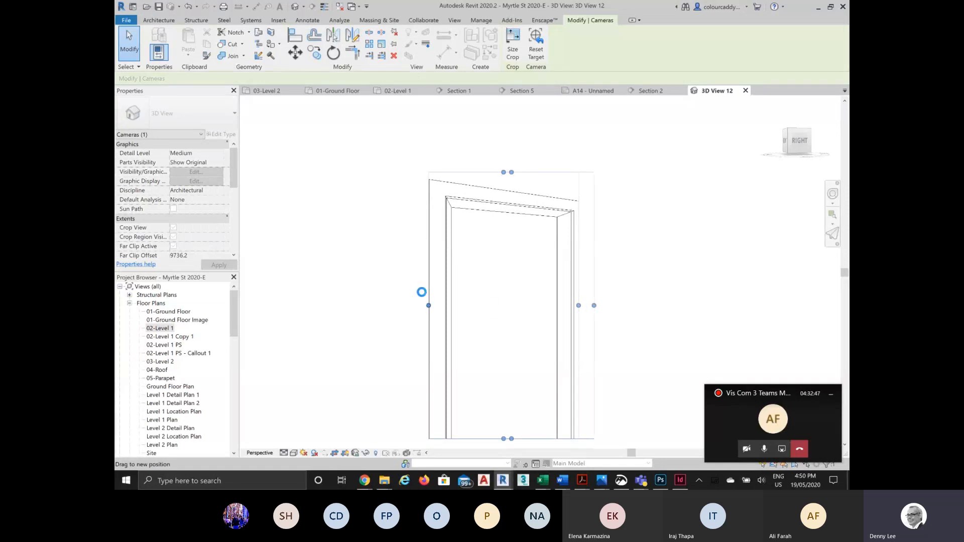
{"action": "left_click_drag", "start_coordinate": [497, 307], "coordinate": [498, 377]}
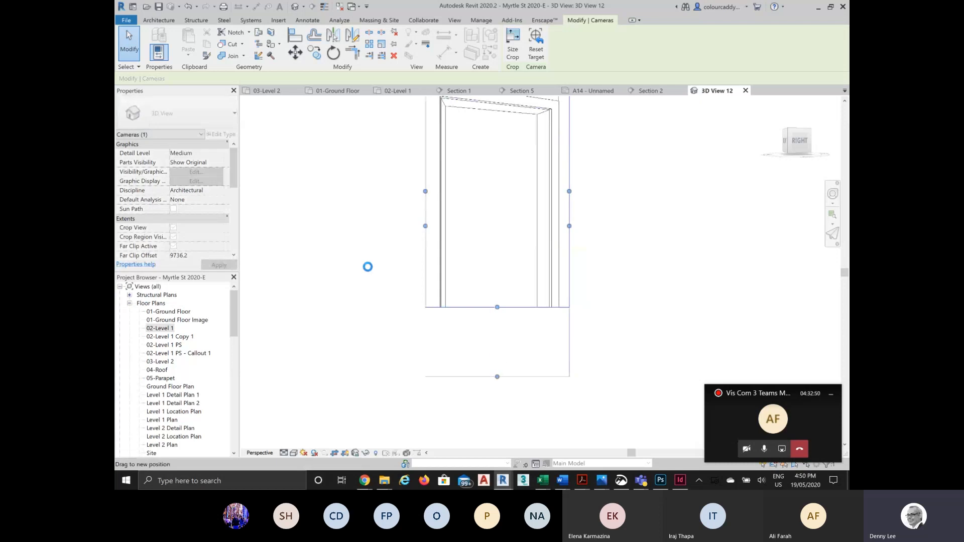
{"action": "middle_click_drag", "start_coordinate": [384, 241], "coordinate": [381, 308]}
{"action": "left_click_drag", "start_coordinate": [561, 278], "coordinate": [490, 297]}
{"action": "left_click_drag", "start_coordinate": [416, 279], "coordinate": [408, 278]}
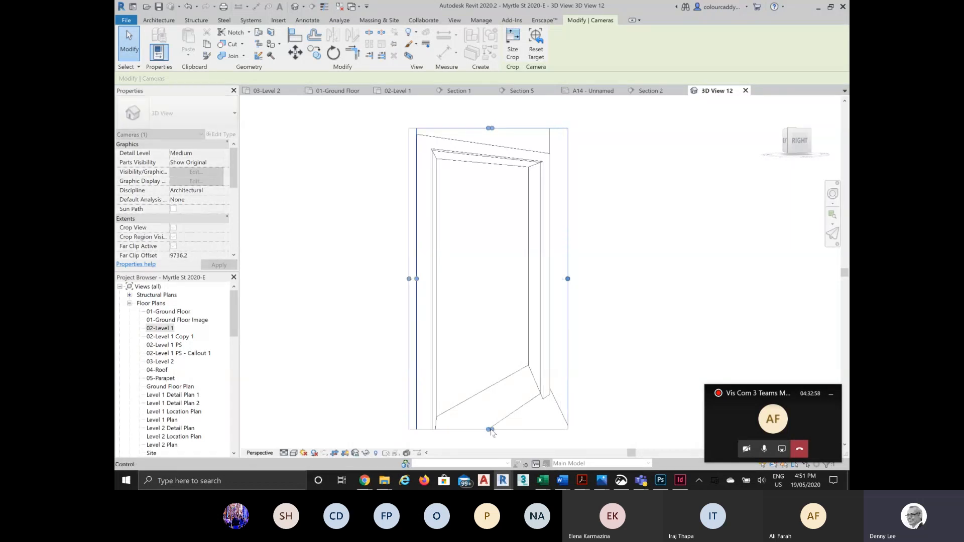
{"action": "left_click_drag", "start_coordinate": [489, 431], "coordinate": [487, 442]}
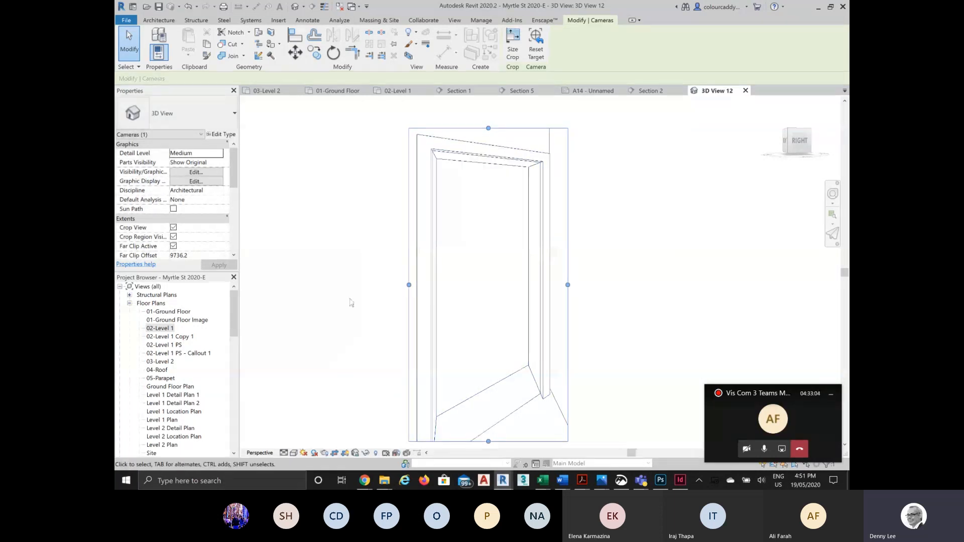
{"action": "left_click", "coordinate": [322, 263]}
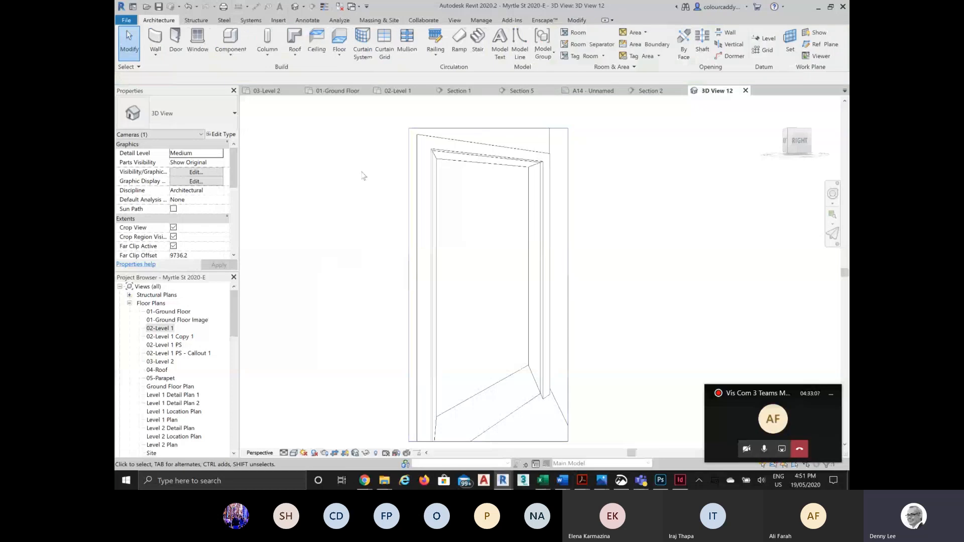
- Try to hide the whole M_Single-Flush door as an element in the camera view
{"action": "left_click", "coordinate": [443, 248]}
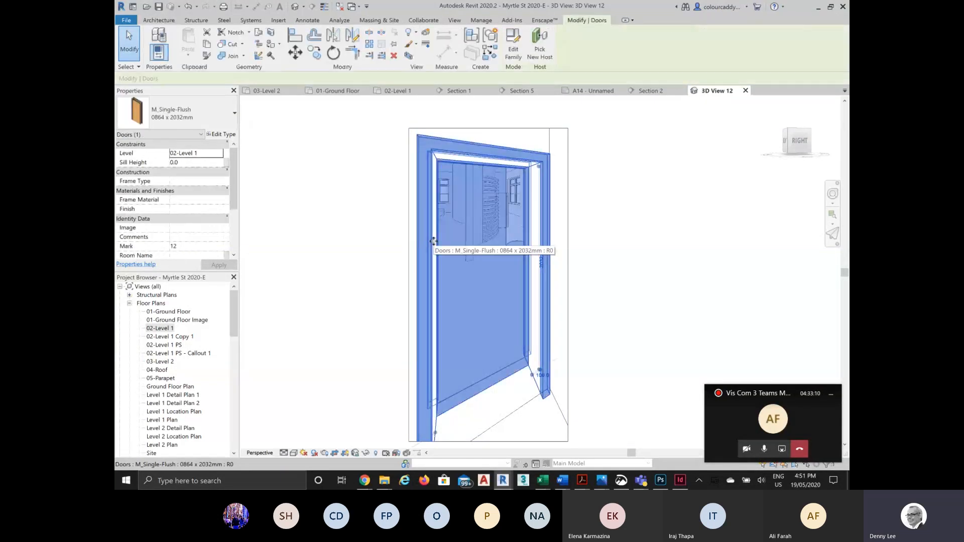
{"action": "right_click", "coordinate": [435, 244]}
{"action": "mouse_move", "coordinate": [493, 79]}
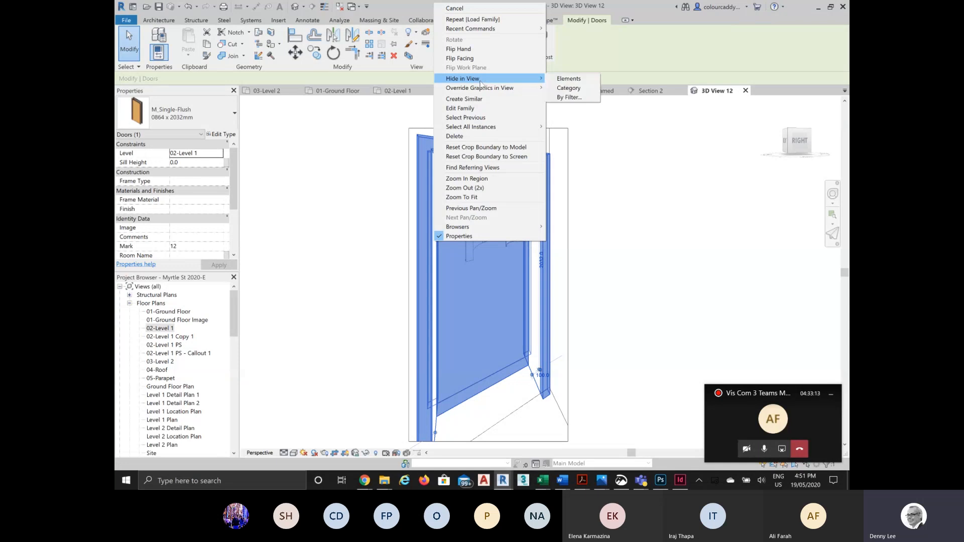
{"action": "left_click", "coordinate": [569, 79]}
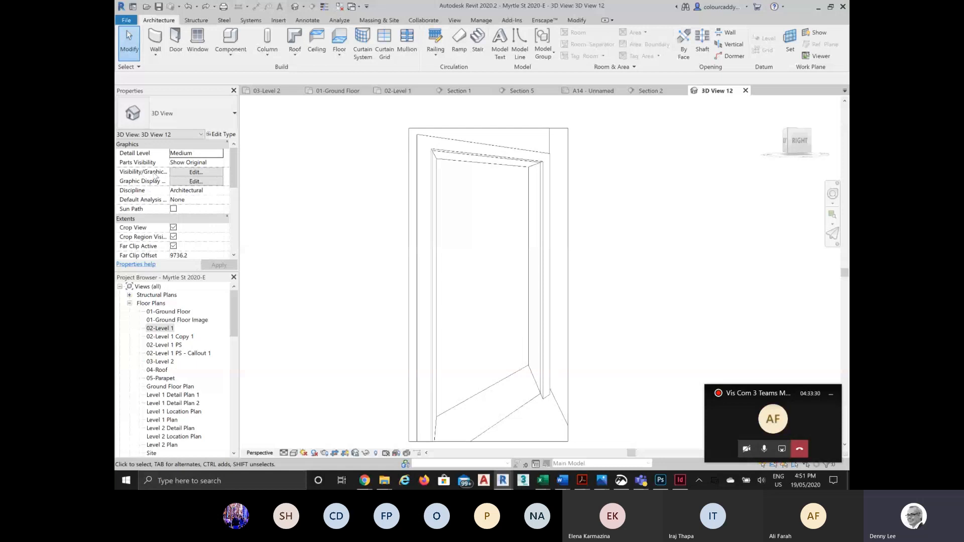
- Turn off the Panel subcategory of Doors in the camera view's Visibility/Graphic Overrides
{"action": "left_click", "coordinate": [197, 172]}
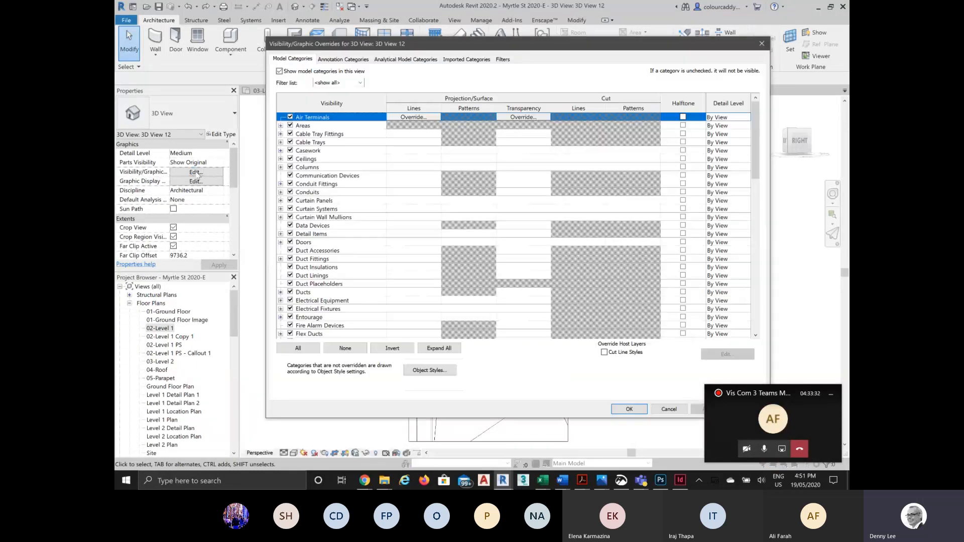
{"action": "left_click", "coordinate": [280, 243]}
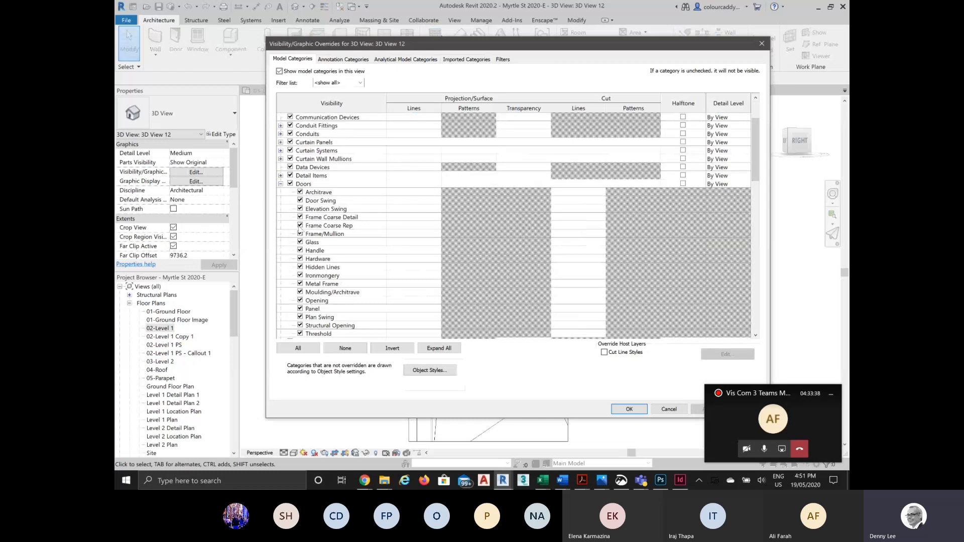
{"action": "left_click", "coordinate": [301, 310]}
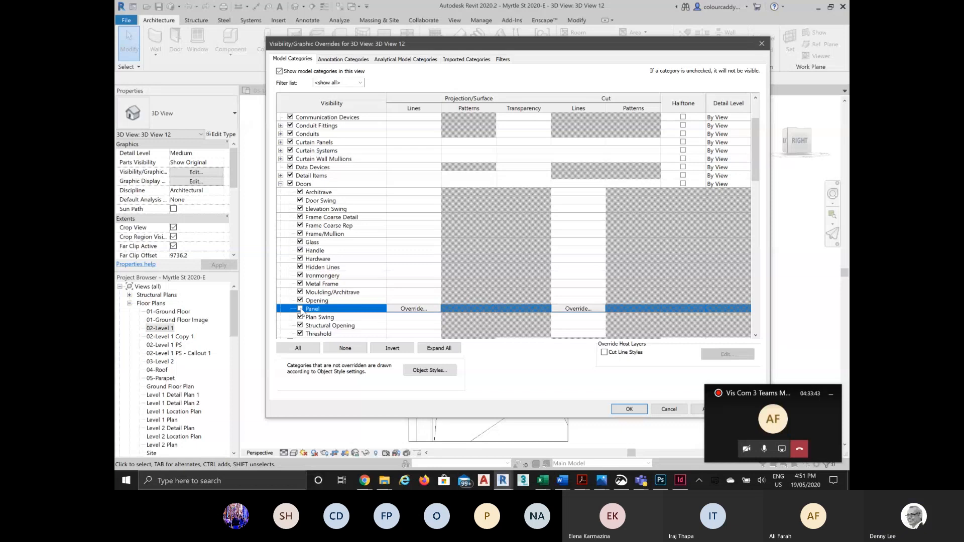
{"action": "left_click", "coordinate": [300, 309]}
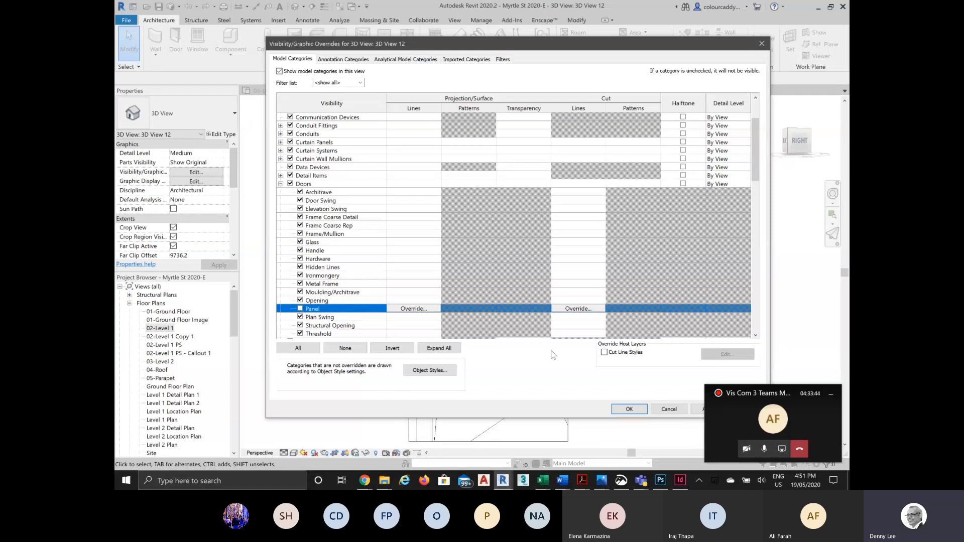
{"action": "left_click", "coordinate": [629, 409]}
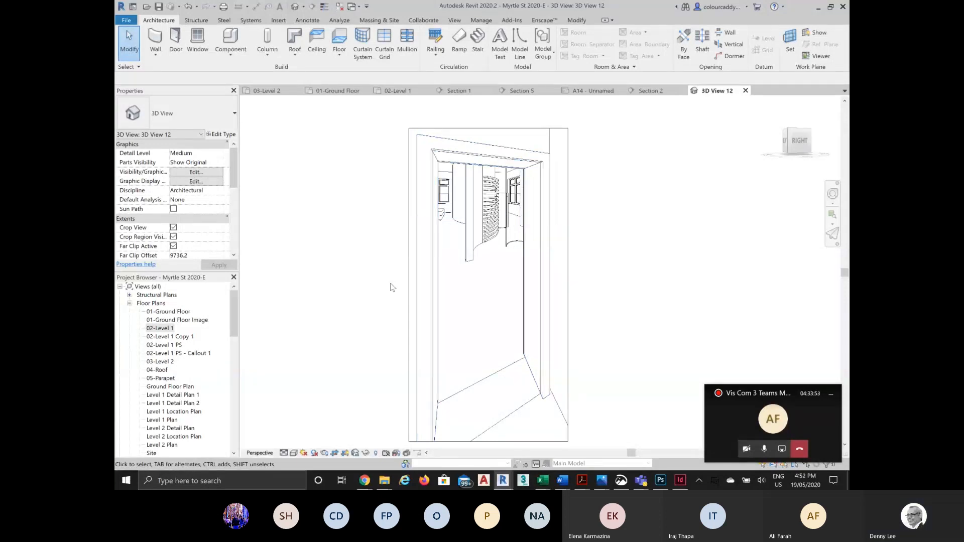
- Minimize the meeting window and change the camera view's visual style to Realistic
{"action": "left_click", "coordinate": [831, 394]}
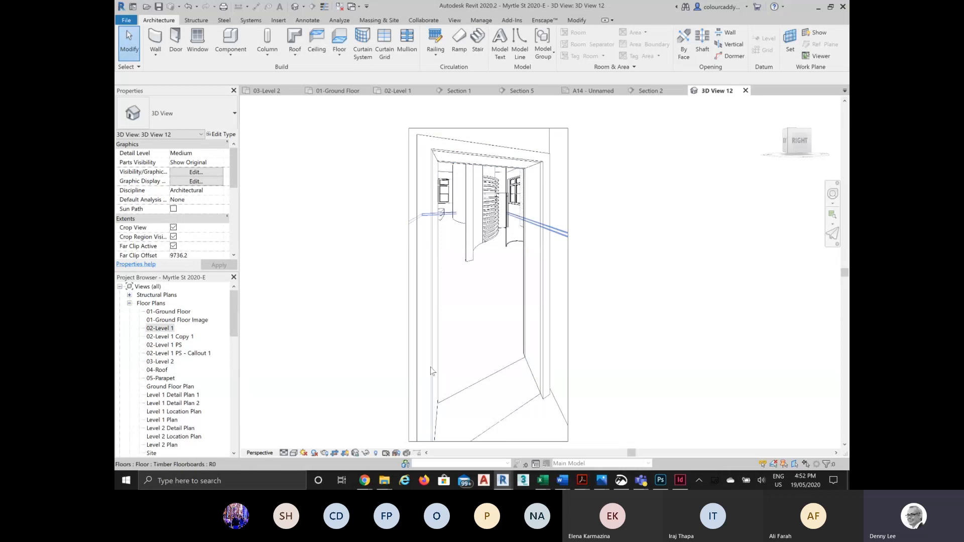
{"action": "left_click", "coordinate": [293, 453]}
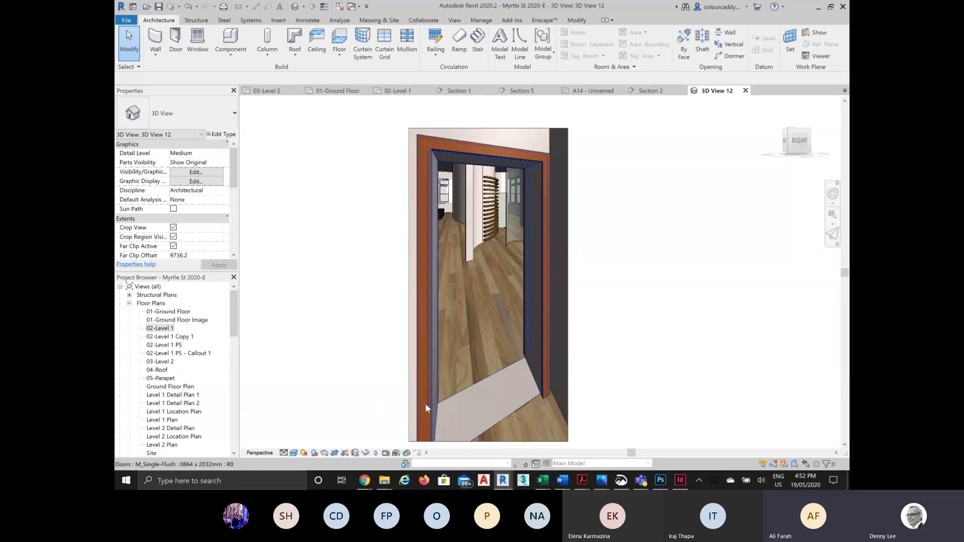
- Start an in-place model in the 02-Level 1 plan with the Doors family category and accept the suggested name
{"action": "double_click", "coordinate": [157, 328]}
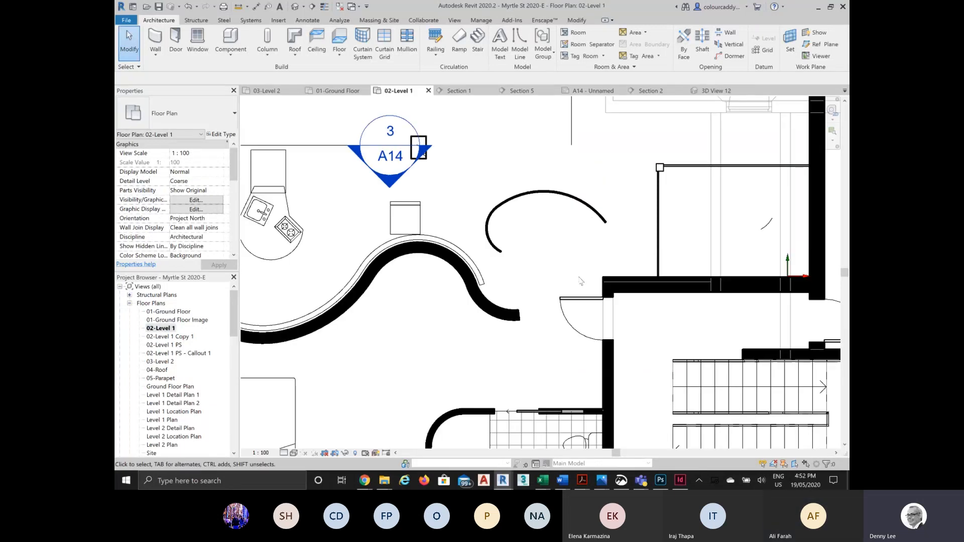
{"action": "scroll", "coordinate": [584, 301], "scroll_direction": "up", "scroll_amount": 5}
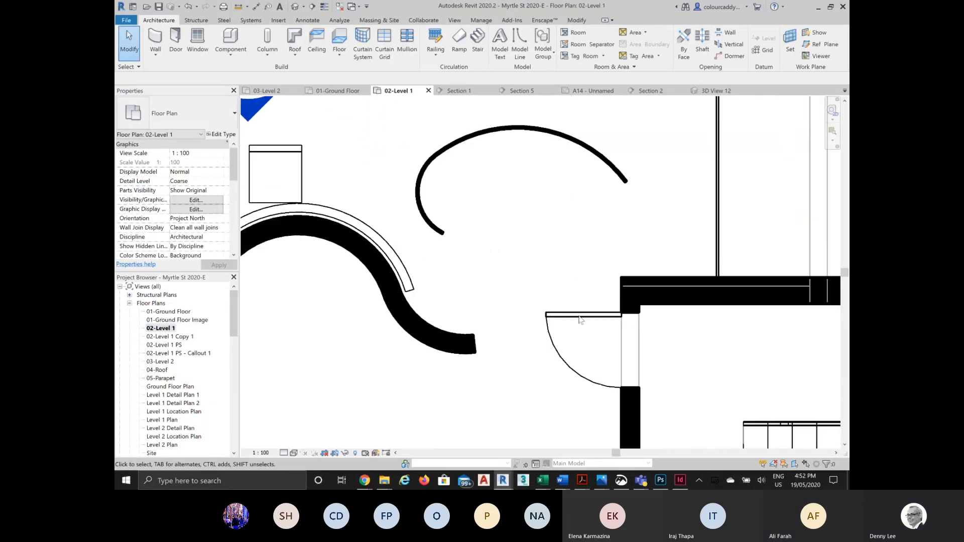
{"action": "left_click", "coordinate": [230, 53]}
{"action": "left_click", "coordinate": [243, 94]}
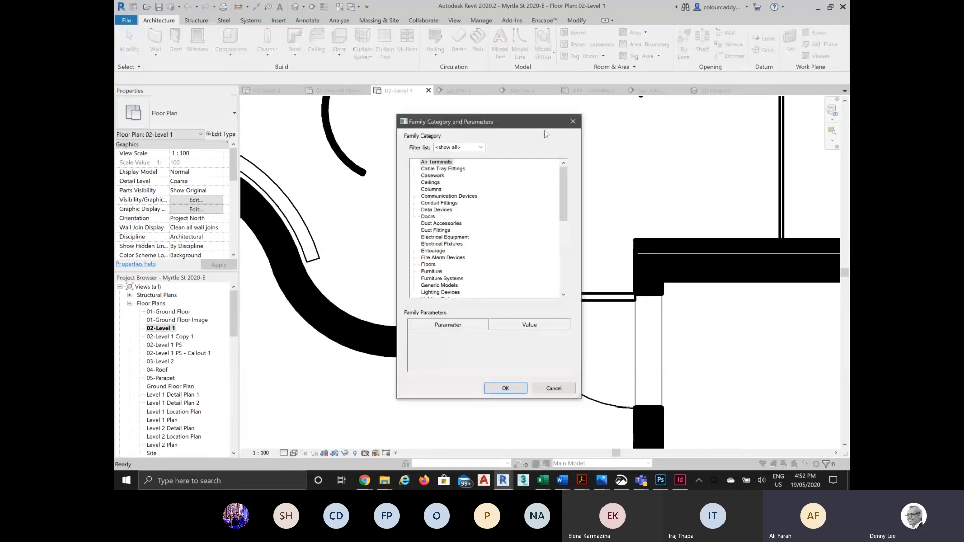
{"action": "left_click", "coordinate": [431, 176]}
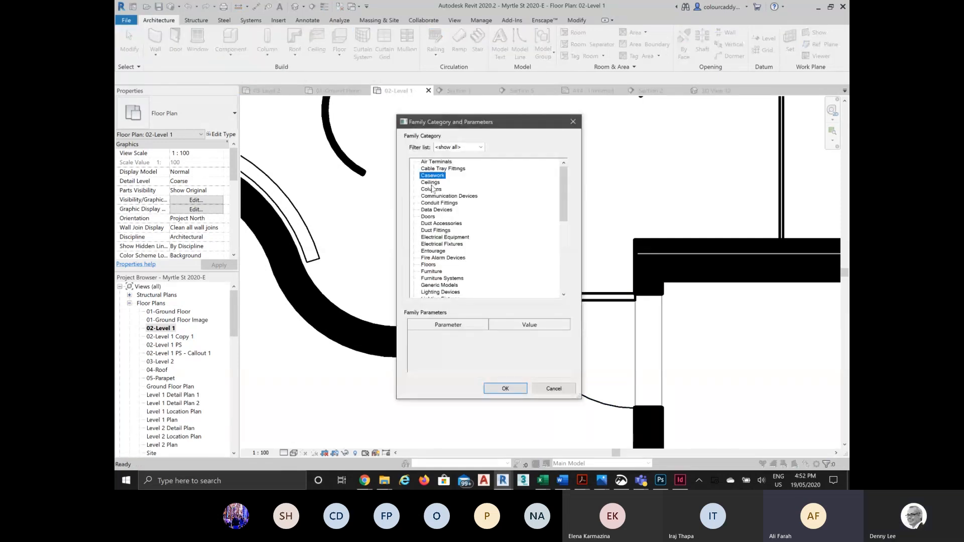
{"action": "left_click", "coordinate": [432, 217]}
{"action": "left_click", "coordinate": [505, 389]}
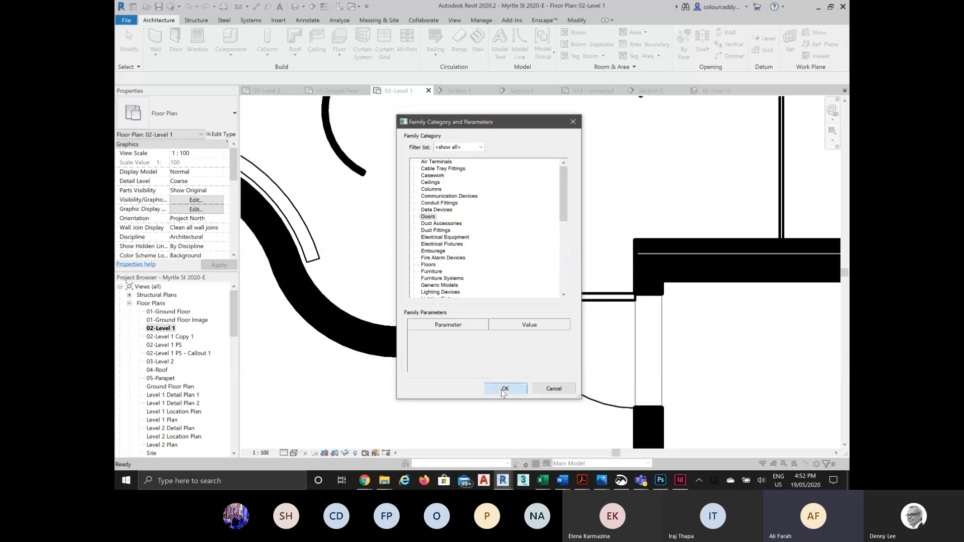
{"action": "left_click", "coordinate": [527, 228]}
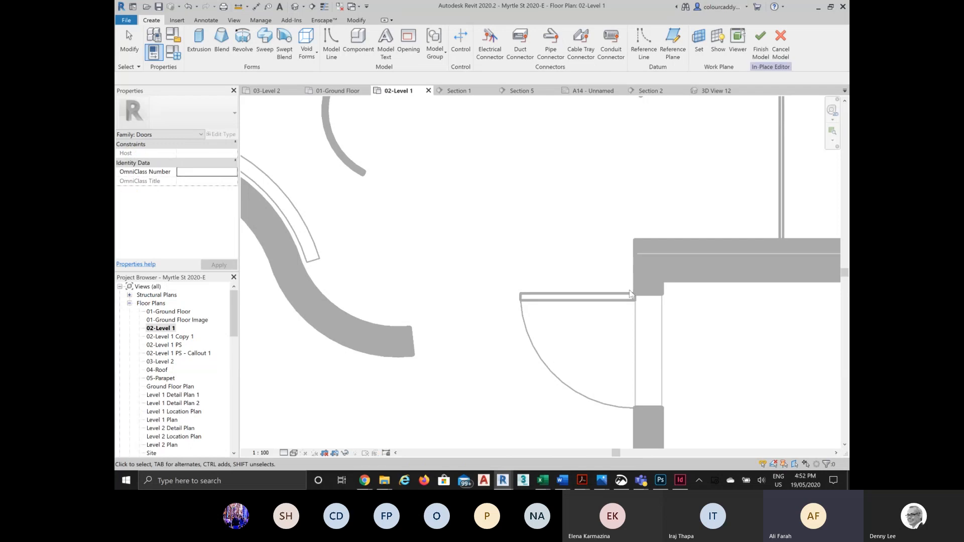
- Sketch a rectangular extrusion profile over the open door leaf in plan, snapping to the leaf's opposite corners
{"action": "scroll", "coordinate": [630, 290], "scroll_direction": "up", "scroll_amount": 4}
{"action": "left_click", "coordinate": [200, 45]}
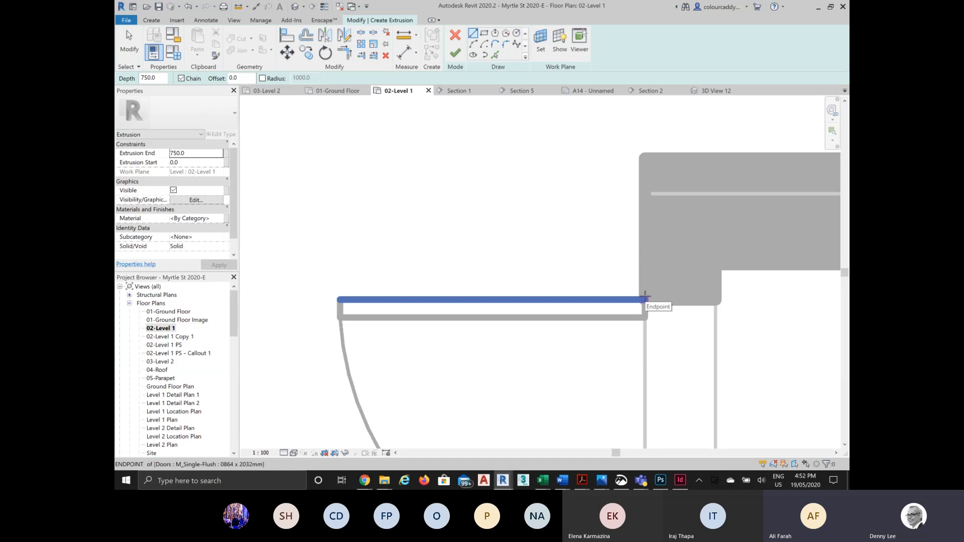
{"action": "left_click", "coordinate": [484, 34]}
{"action": "left_click", "coordinate": [646, 297]}
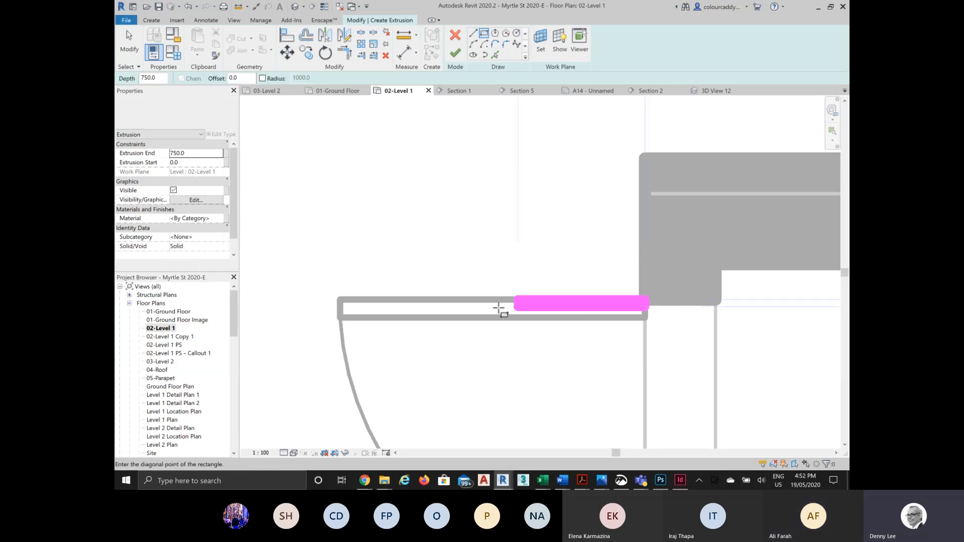
{"action": "left_click", "coordinate": [339, 318]}
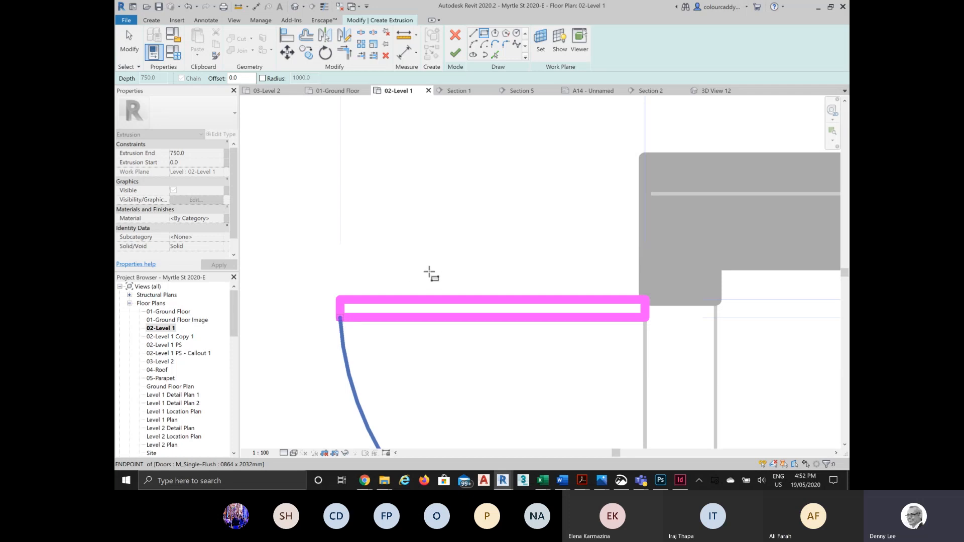
{"action": "right_click", "coordinate": [442, 224]}
{"action": "left_click", "coordinate": [458, 229]}
- Set the door leaf's Extrusion End to 2100, finish the extrusion and open 3D View 12
{"action": "left_click", "coordinate": [202, 151]}
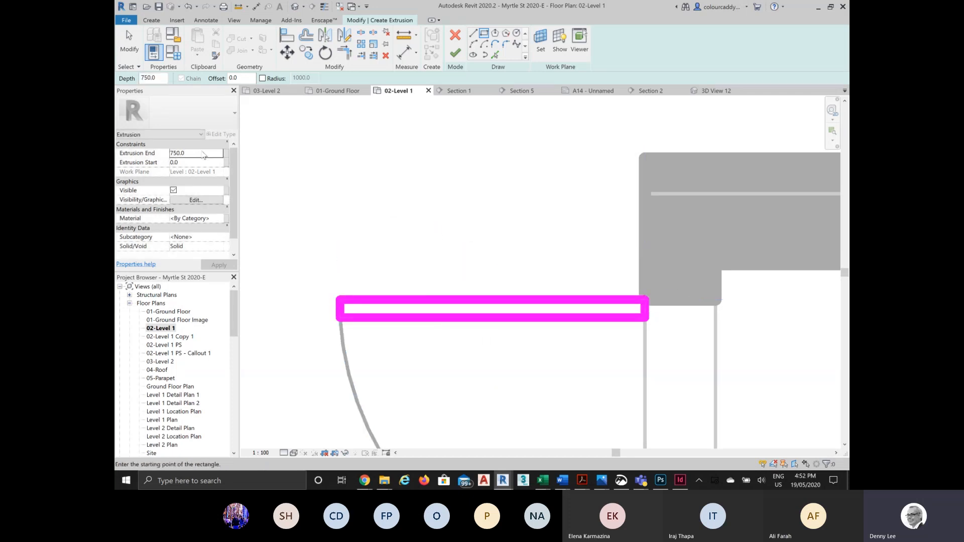
{"action": "type", "text": "2100"}
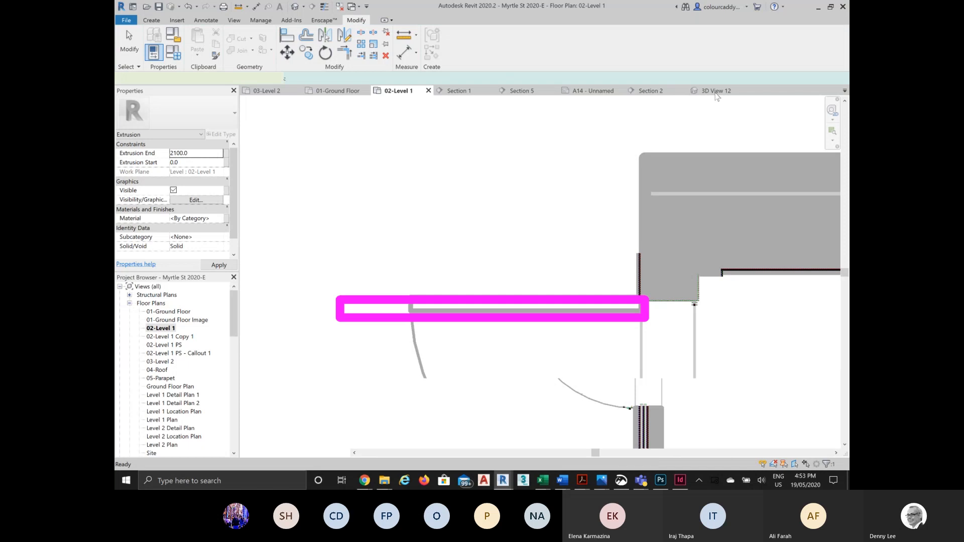
{"action": "left_click", "coordinate": [715, 92]}
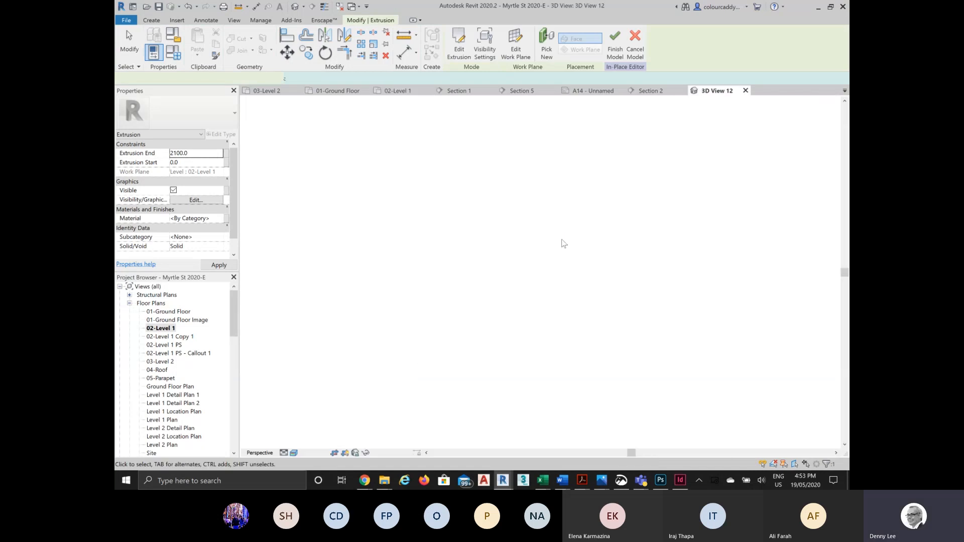
- Examine the extruded door leaf through the doorway in 3D View 12 from a slightly adjusted camera angle
{"action": "left_click", "coordinate": [357, 243]}
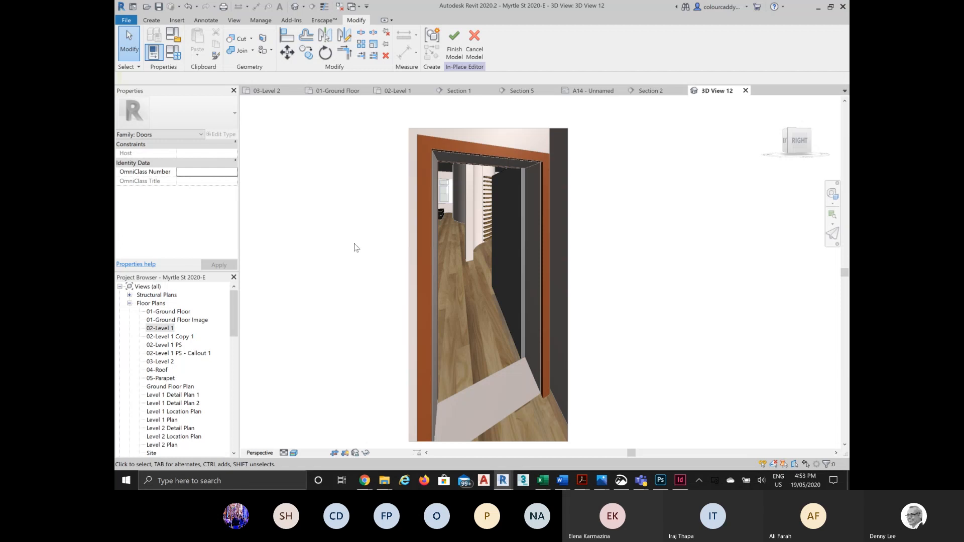
{"action": "middle_click_drag", "start_coordinate": [476, 305], "coordinate": [485, 317], "text": "shift"}
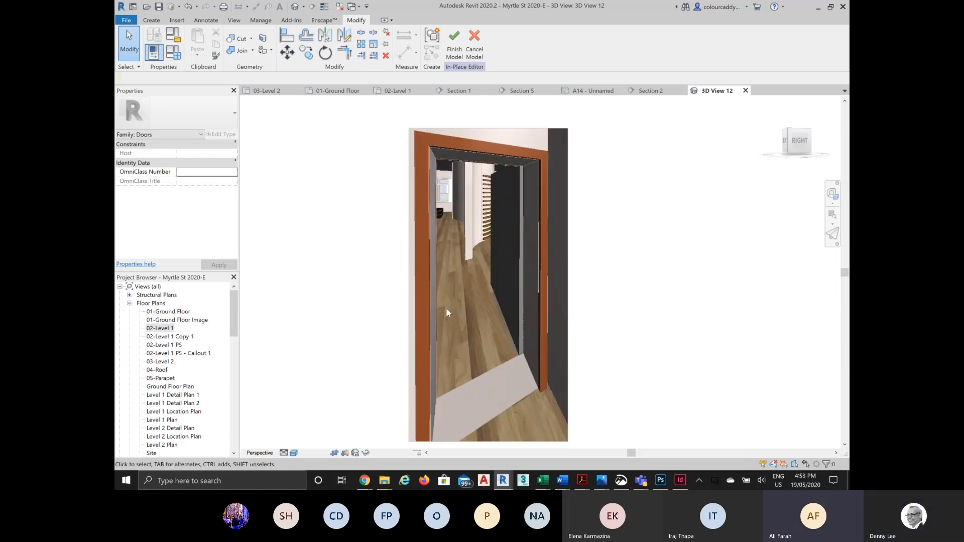
{"action": "left_click", "coordinate": [499, 291]}
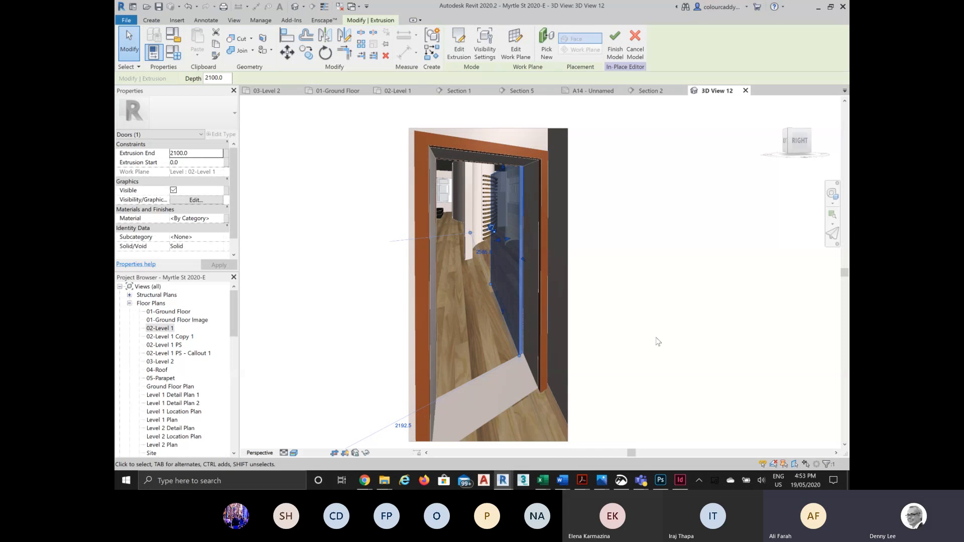
{"action": "key", "text": "Escape"}
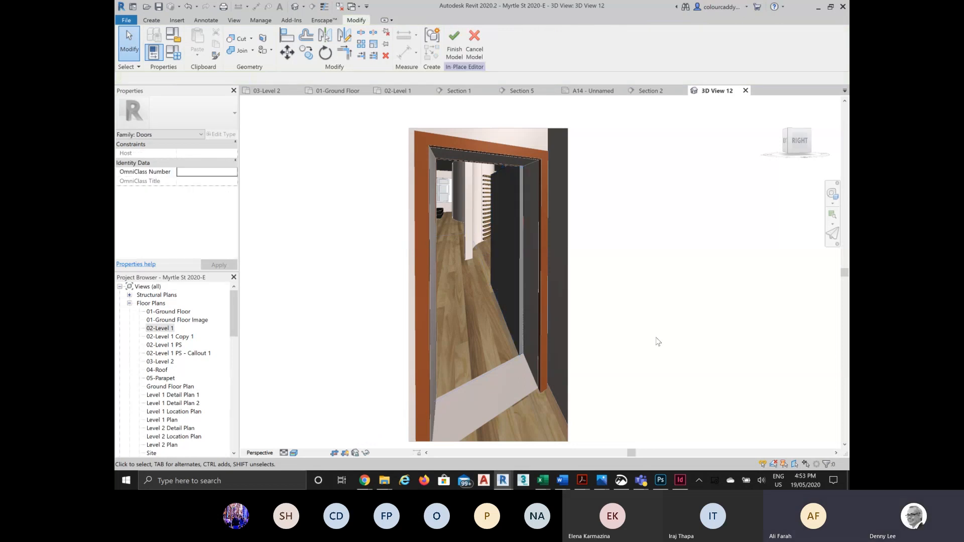
- Rotate the door leaf extrusion in the 02-Level 1 plan about its hinge corner by about 28°, swinging it further open
{"action": "left_click", "coordinate": [518, 303]}
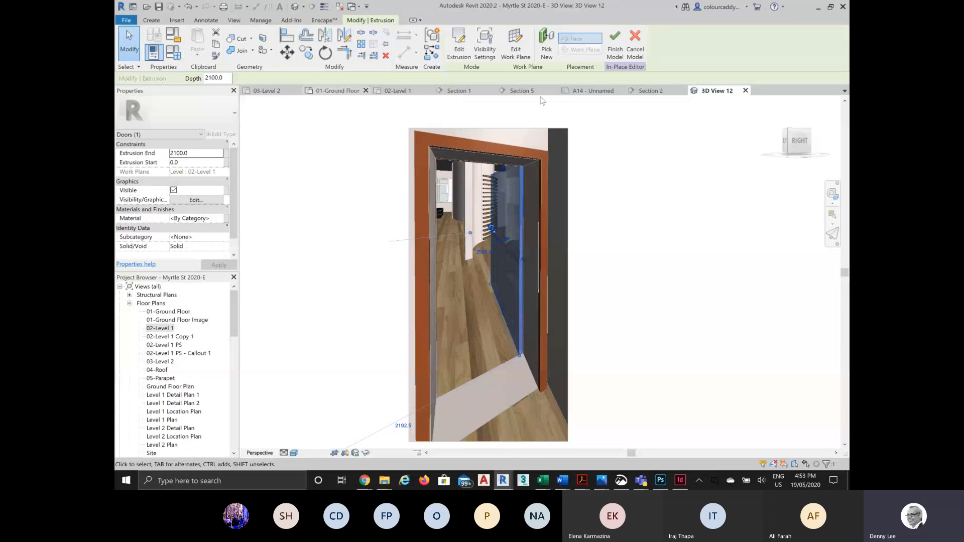
{"action": "left_click", "coordinate": [405, 90]}
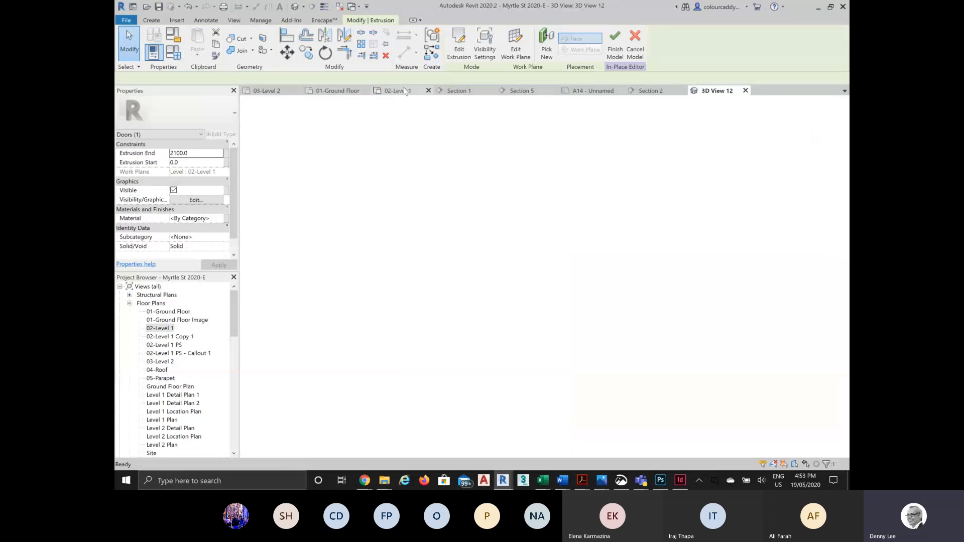
{"action": "left_click", "coordinate": [547, 298]}
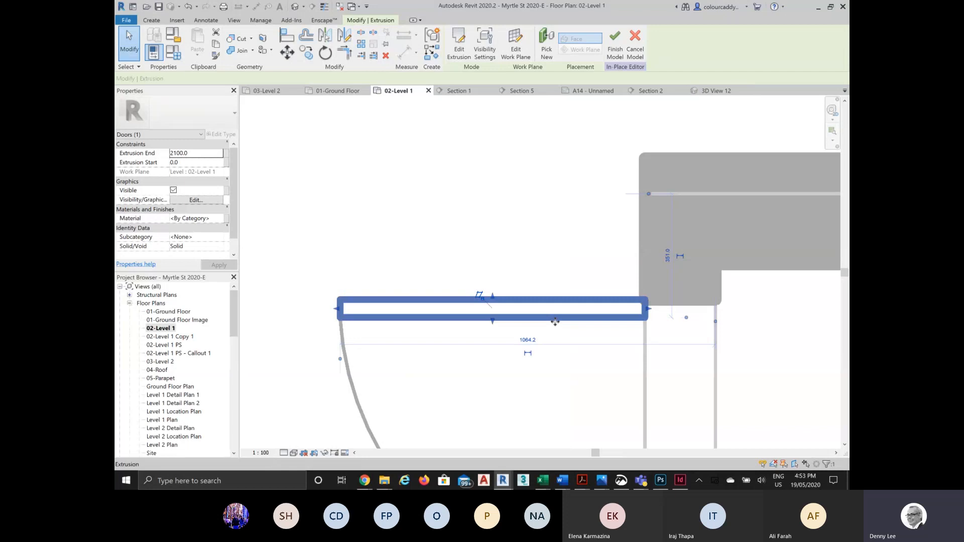
{"action": "left_click", "coordinate": [325, 52]}
{"action": "left_click_drag", "start_coordinate": [492, 308], "coordinate": [646, 301]}
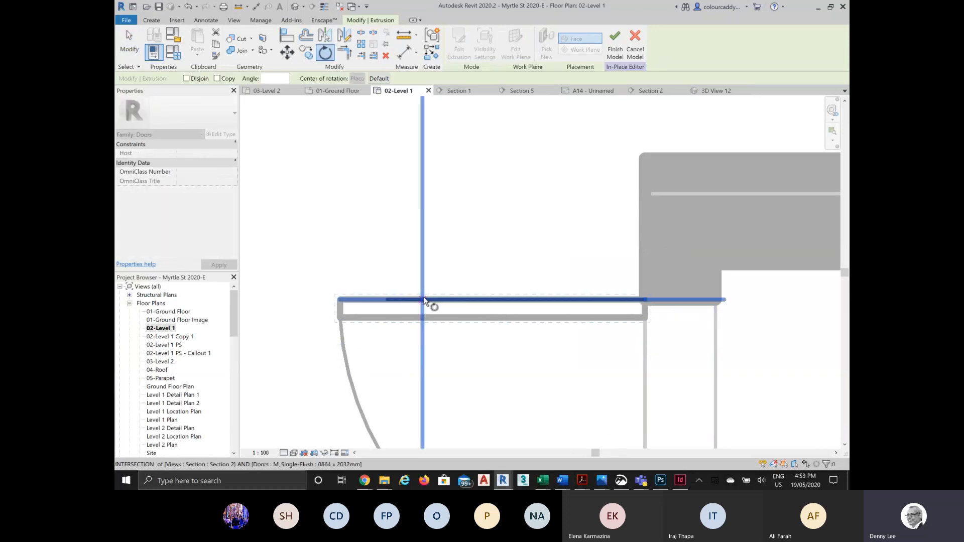
{"action": "left_click", "coordinate": [344, 300]}
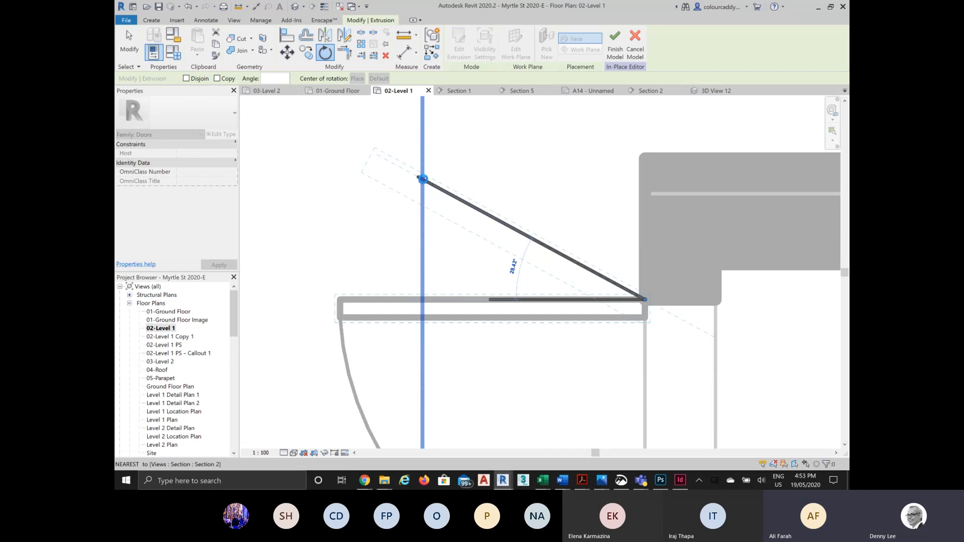
{"action": "left_click", "coordinate": [423, 179]}
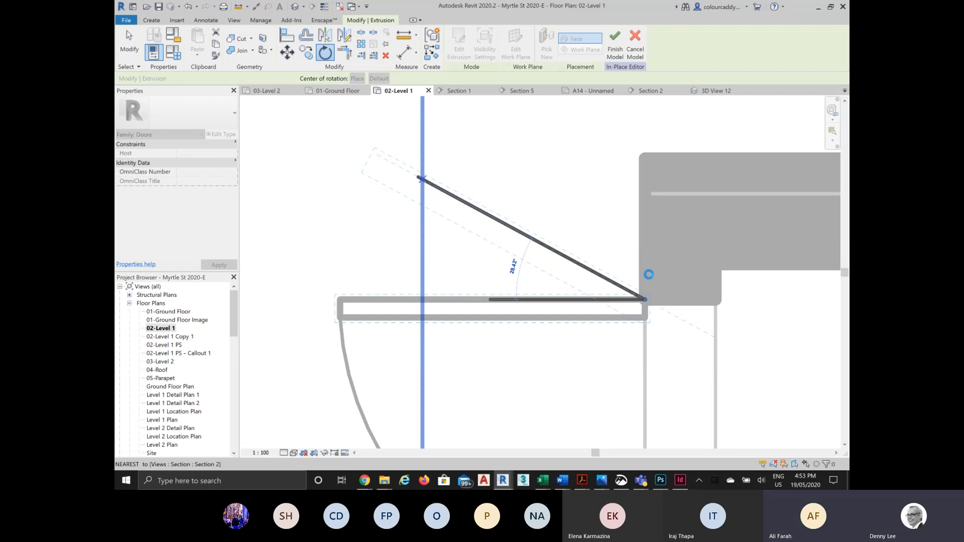
- Return to 3D View 12 and check how the rotated door leaf looks through the doorway
{"action": "left_click", "coordinate": [715, 92]}
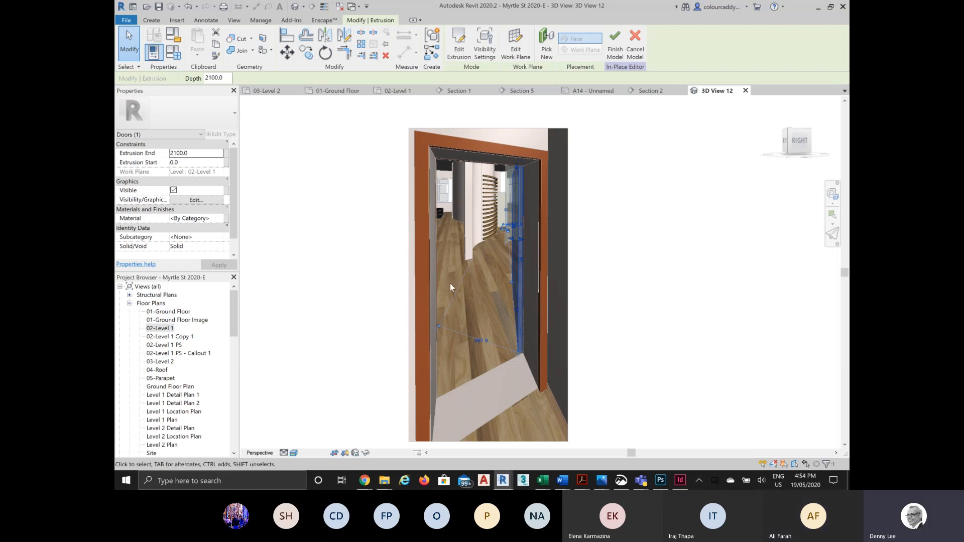
{"action": "left_click", "coordinate": [384, 273]}
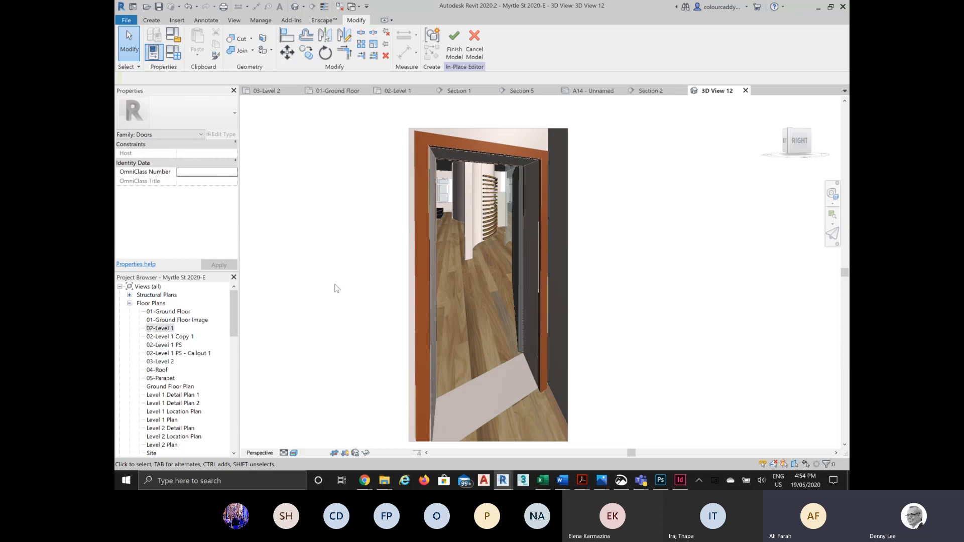
{"action": "middle_click_drag", "start_coordinate": [342, 281], "coordinate": [347, 273]}
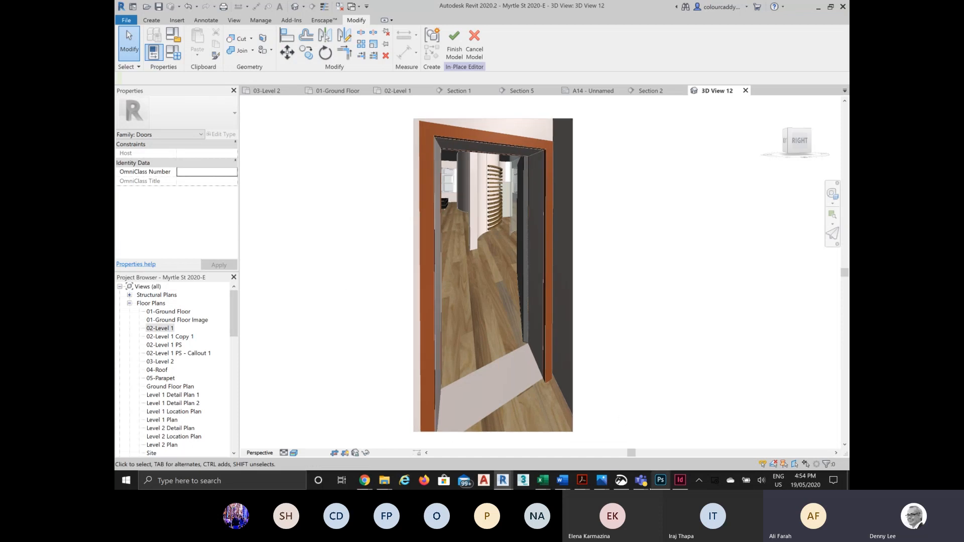
- Switch to the Microsoft Teams meeting window and request to stop the meeting recording
{"action": "mouse_move", "coordinate": [641, 480]}
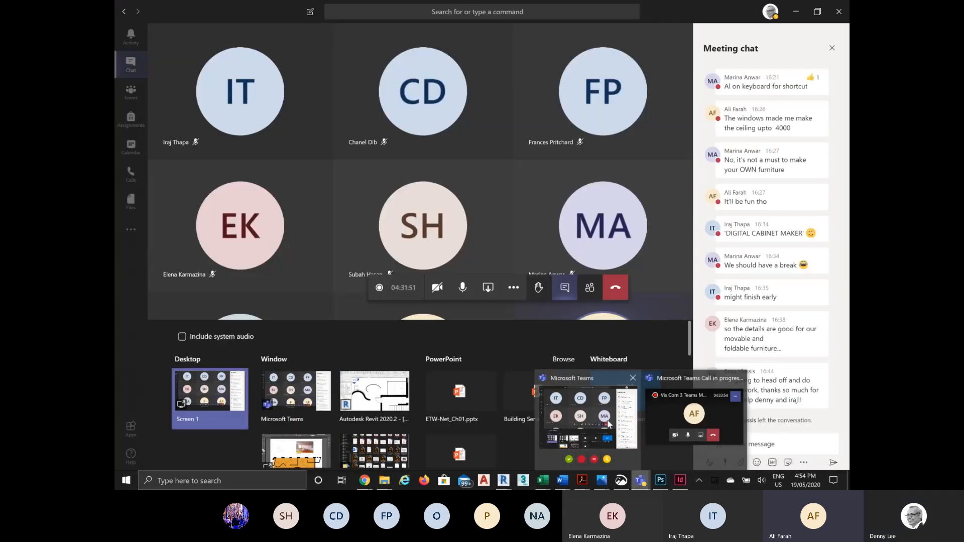
{"action": "left_click", "coordinate": [608, 424]}
{"action": "left_click", "coordinate": [513, 397]}
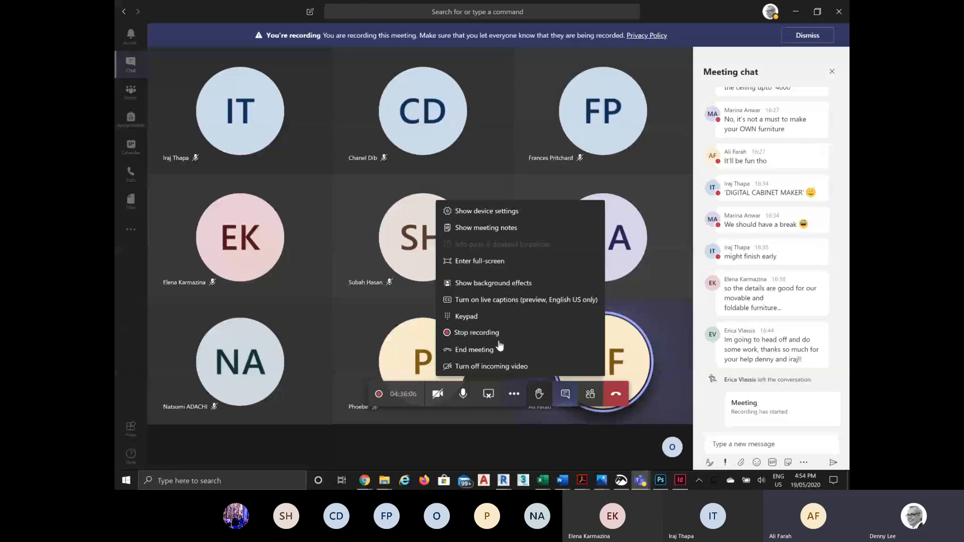
{"action": "left_click", "coordinate": [476, 333]}
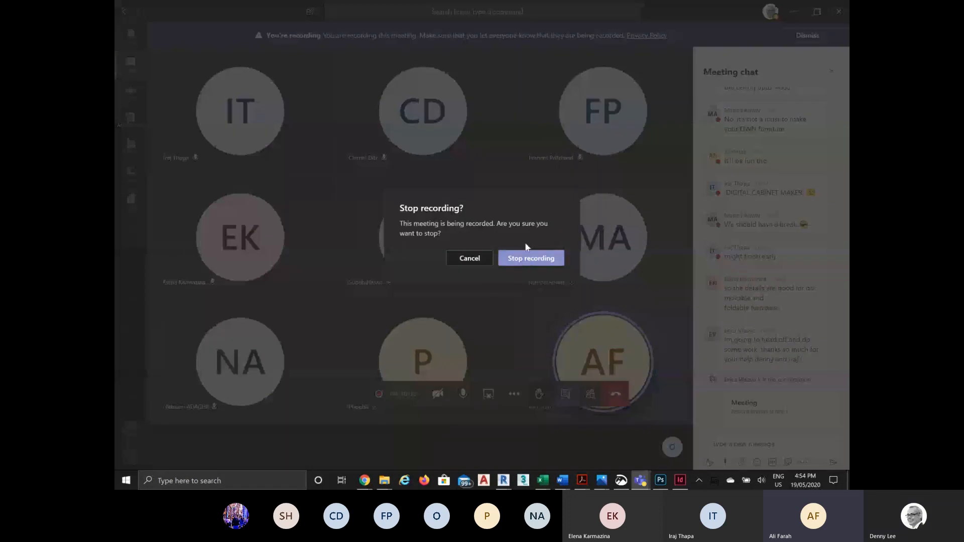